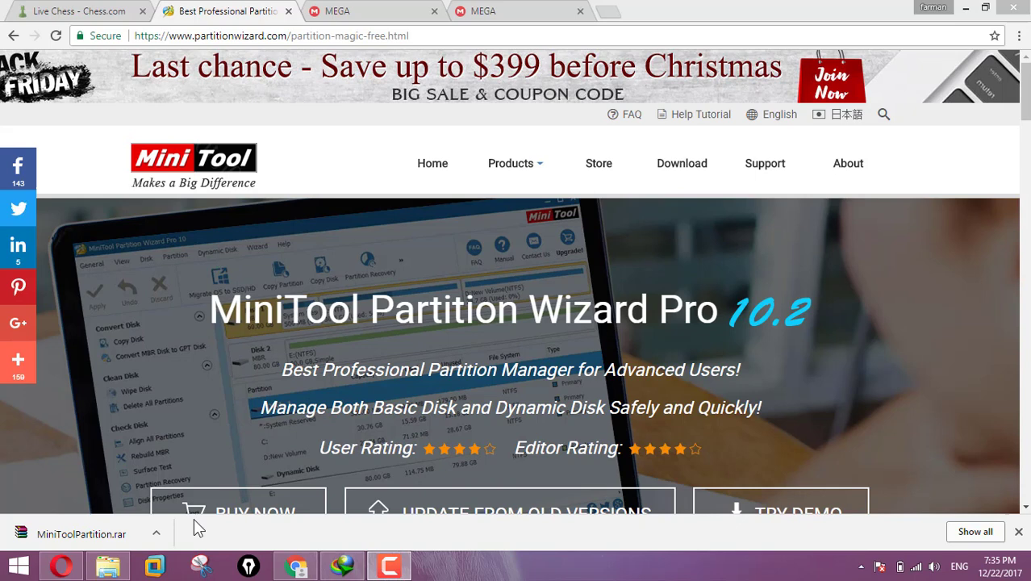
Step: View the disk drives in This PC, and look over the MiniTool Partition Wizard Pro 10.2 page in Chrome
{"action": "left_click", "coordinate": [107, 566]}
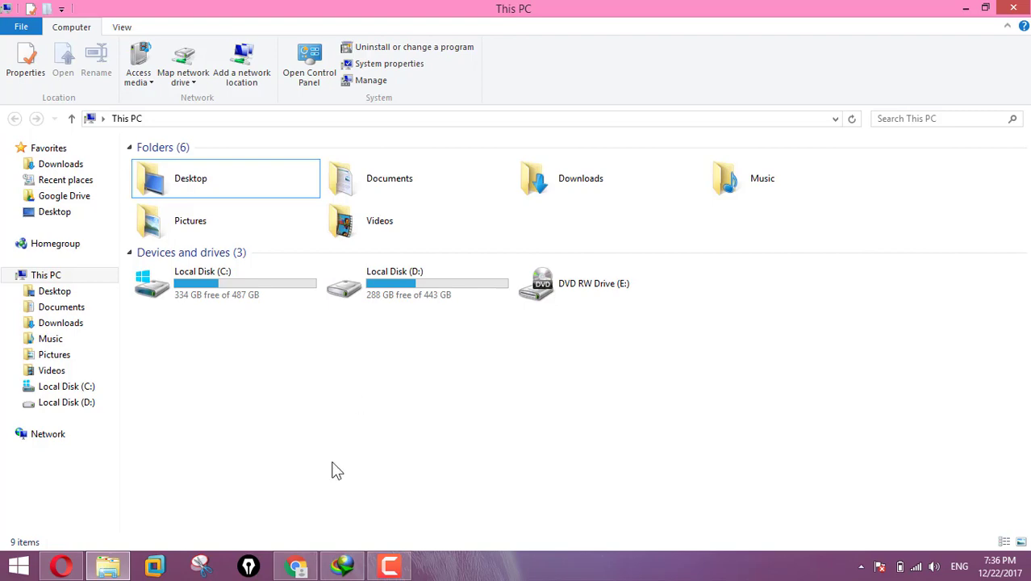
{"action": "left_click", "coordinate": [296, 567]}
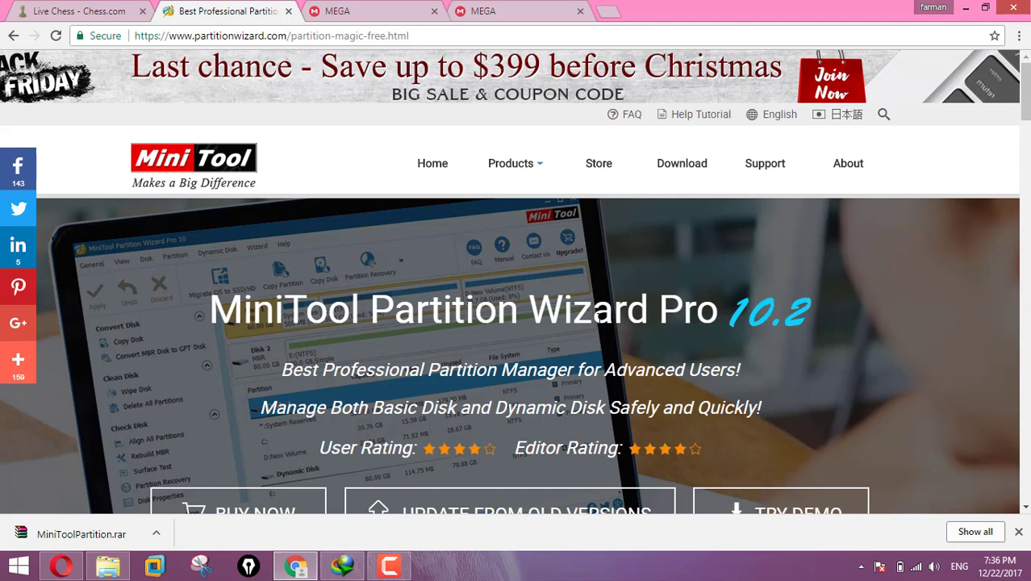
{"action": "double_click", "coordinate": [765, 314]}
{"action": "left_click", "coordinate": [815, 247]}
{"action": "scroll", "coordinate": [363, 324], "scroll_direction": "down", "scroll_amount": 2}
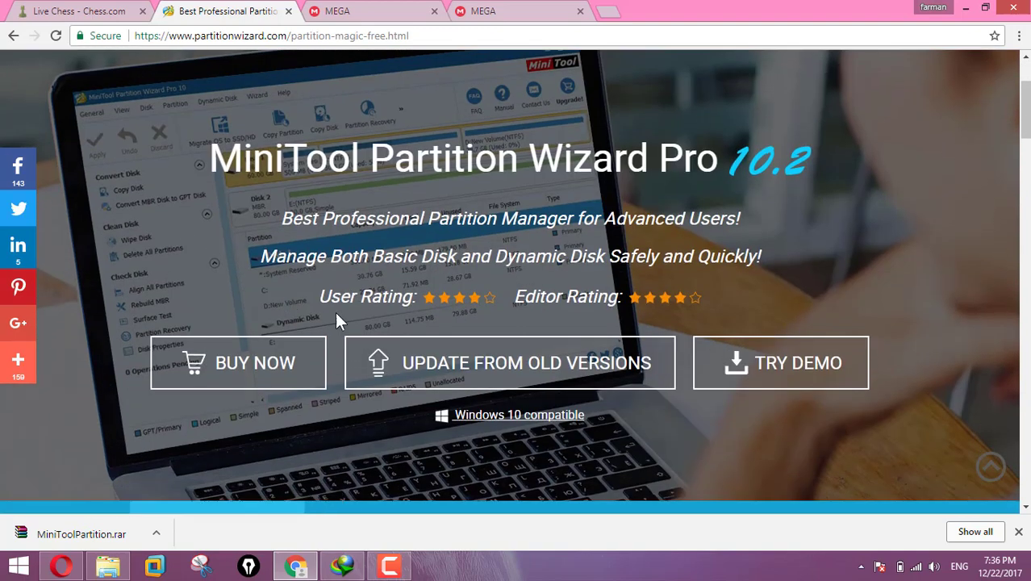
{"action": "scroll", "coordinate": [402, 325], "scroll_direction": "up", "scroll_amount": 2}
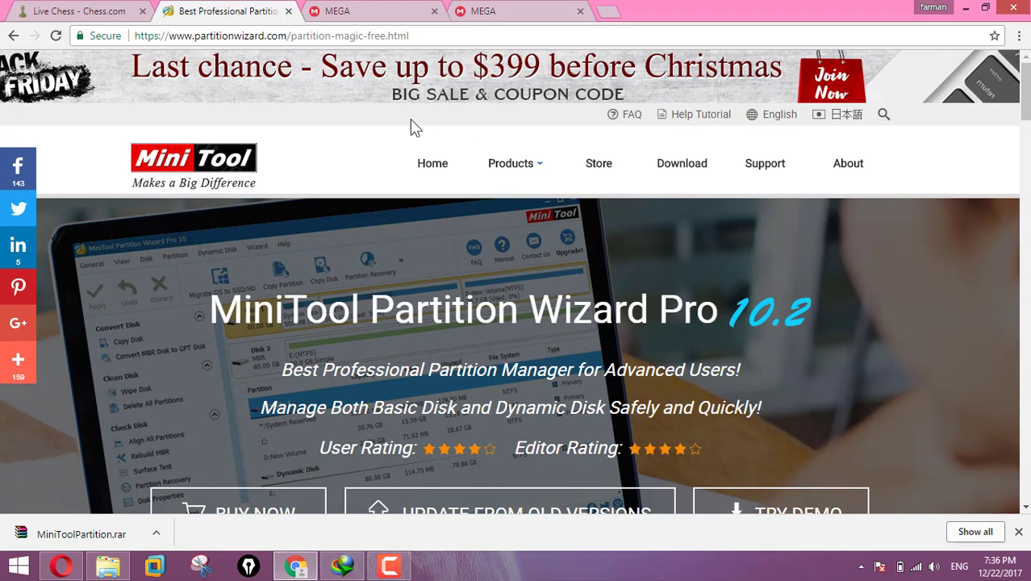
Step: Open the MEGA page for MiniToolPartition.rar, start its download and pause the transfer
{"action": "left_click", "coordinate": [381, 9]}
{"action": "left_click", "coordinate": [494, 9]}
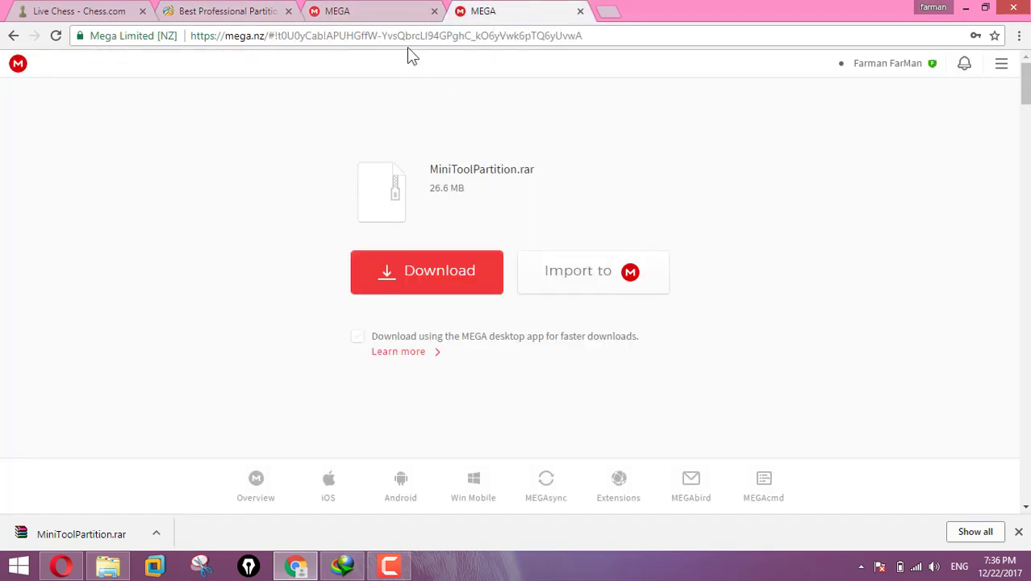
{"action": "double_click", "coordinate": [531, 37]}
{"action": "triple_click", "coordinate": [468, 37]}
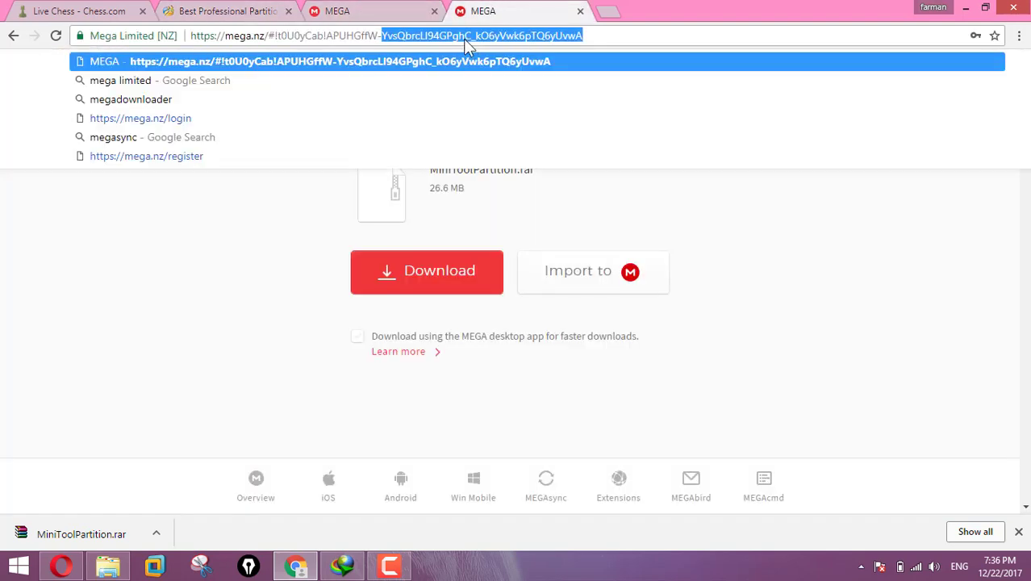
{"action": "left_click", "coordinate": [158, 263]}
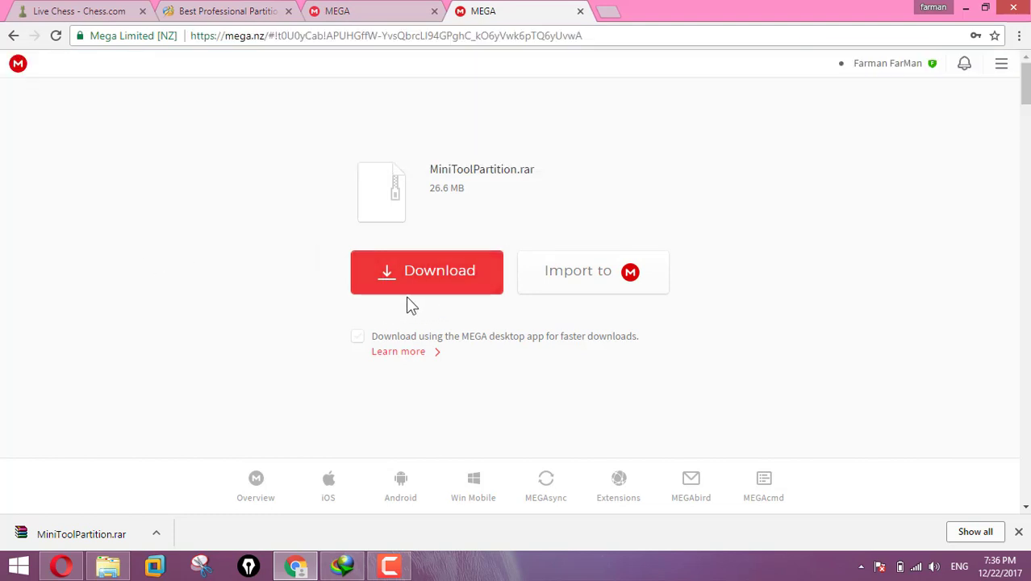
{"action": "double_click", "coordinate": [331, 37]}
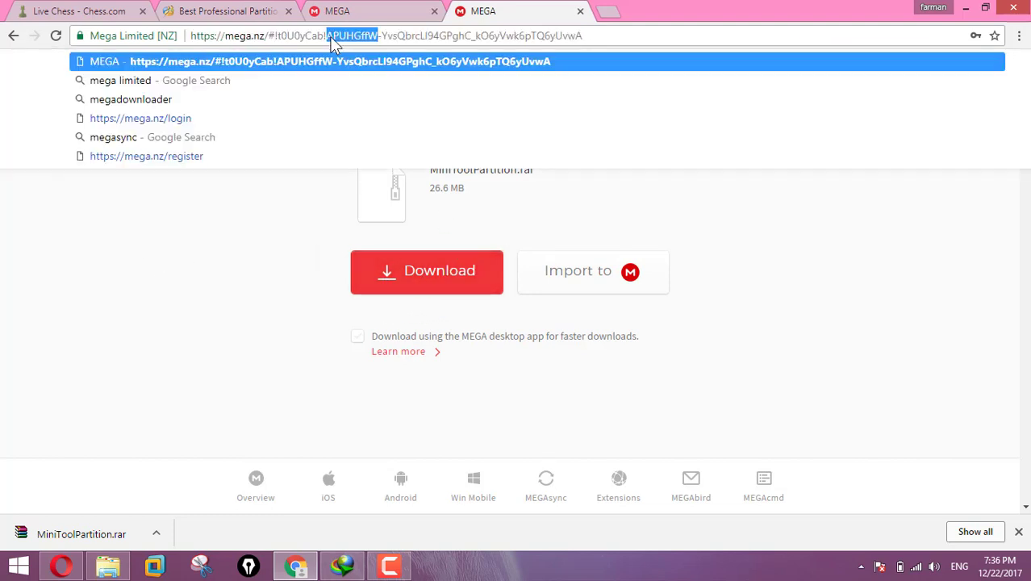
{"action": "left_click", "coordinate": [332, 37]}
{"action": "left_click", "coordinate": [223, 280]}
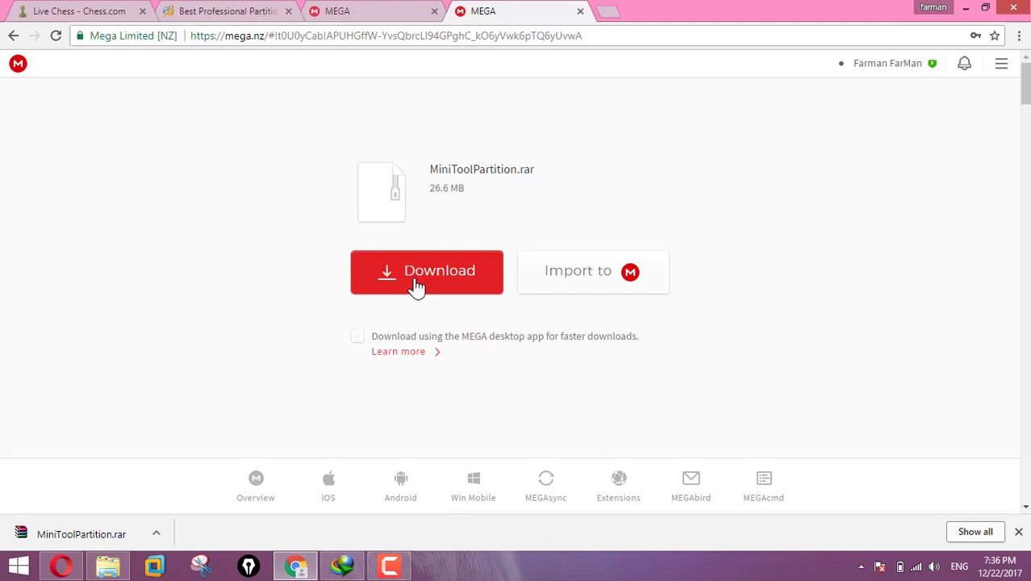
{"action": "left_click", "coordinate": [415, 282]}
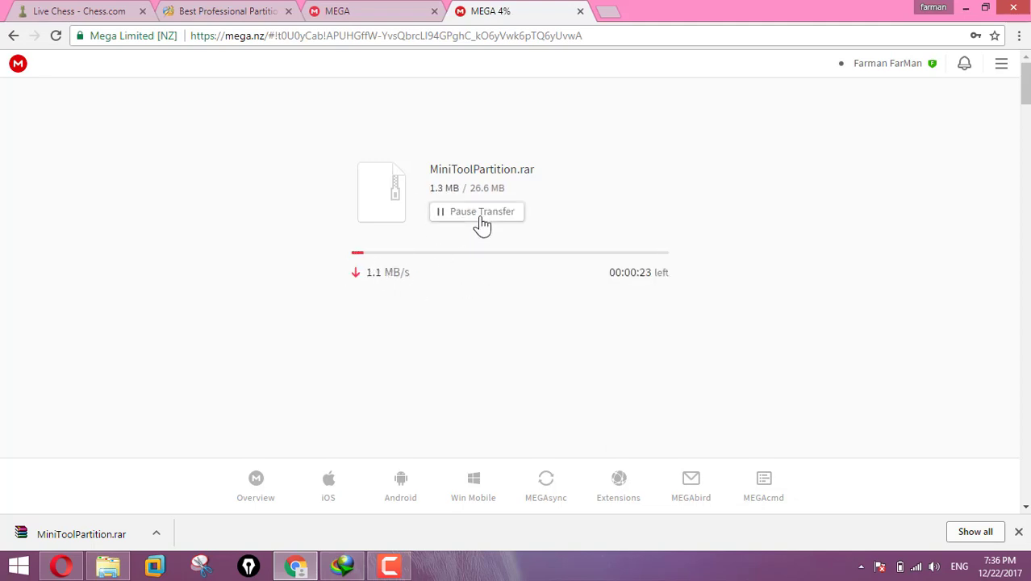
{"action": "left_click", "coordinate": [493, 217]}
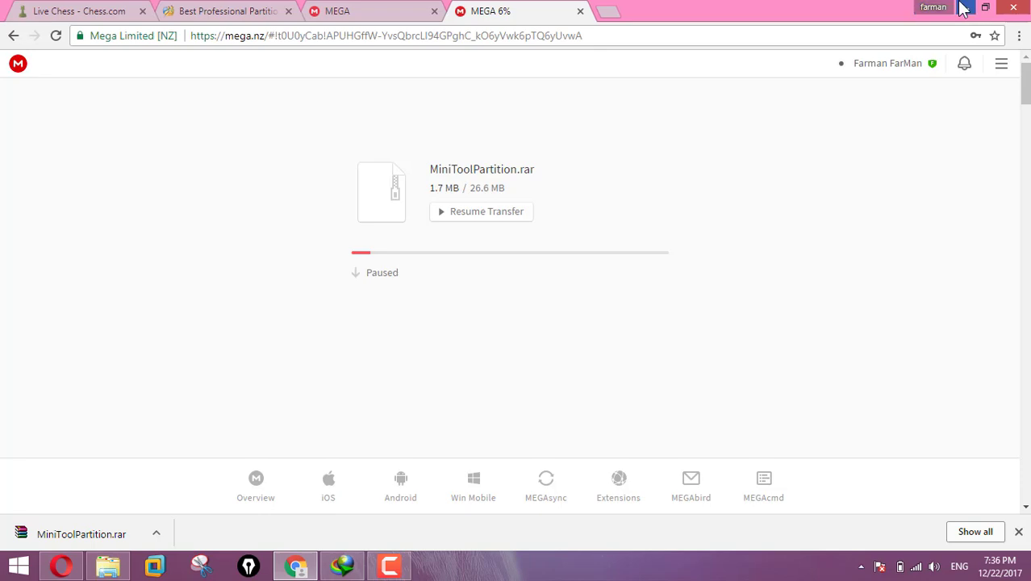
Step: Extract the MiniToolPartition archive directly onto the desktop
{"action": "left_click", "coordinate": [962, 8]}
{"action": "left_click", "coordinate": [969, 8]}
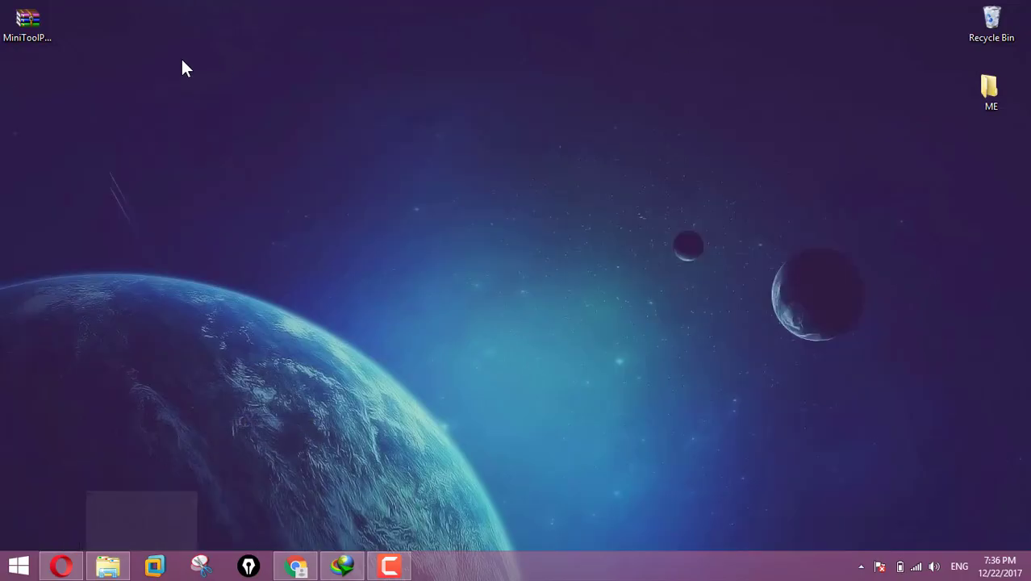
{"action": "left_click", "coordinate": [40, 41]}
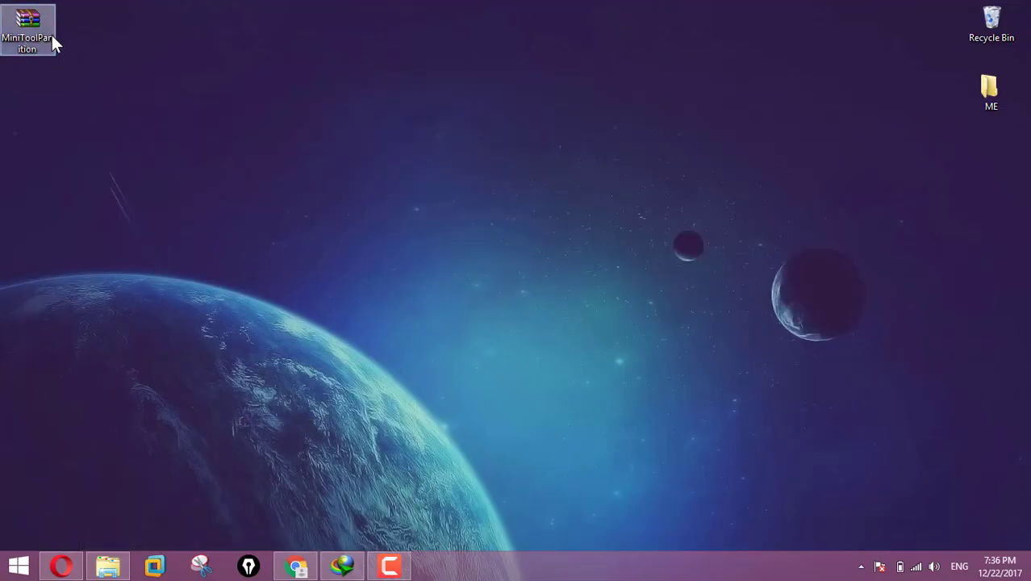
{"action": "right_click", "coordinate": [31, 24]}
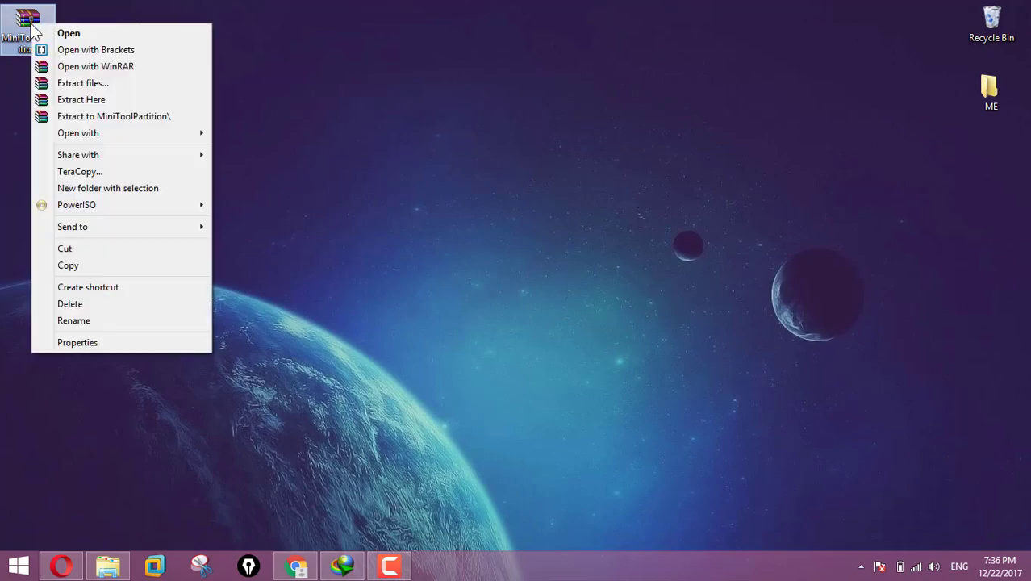
{"action": "left_click", "coordinate": [86, 102]}
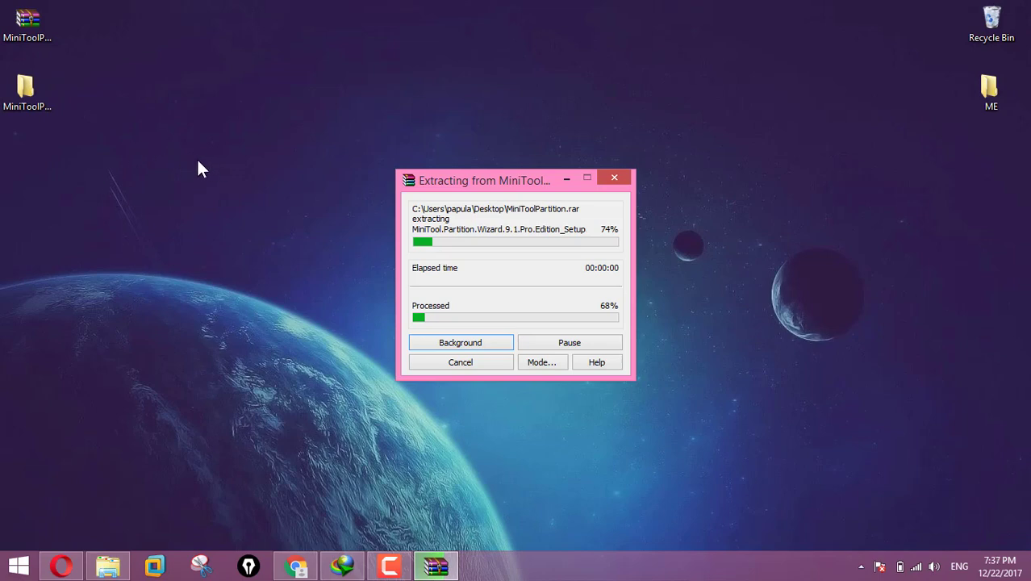
{"action": "right_click", "coordinate": [245, 95]}
{"action": "left_click", "coordinate": [319, 139]}
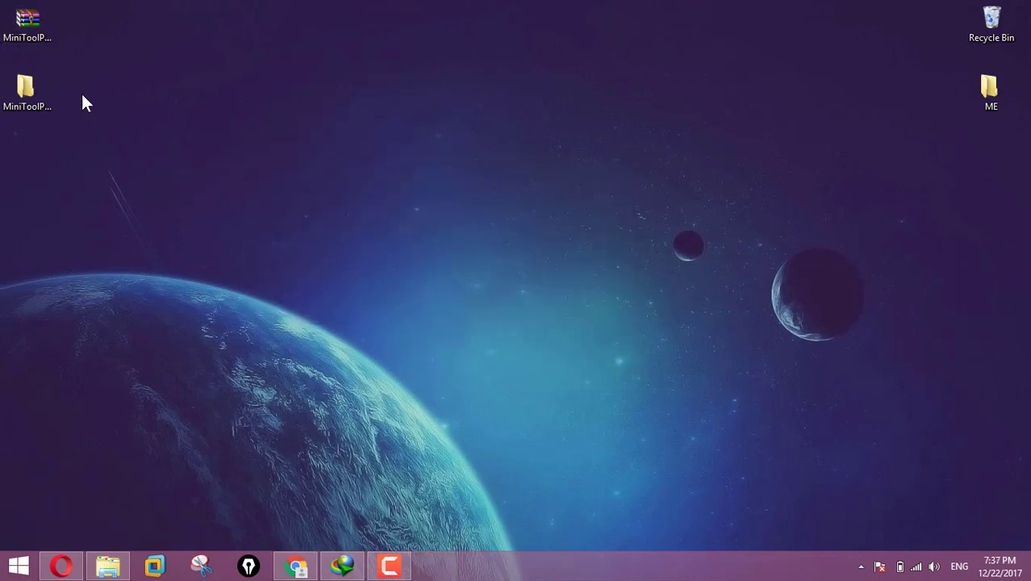
Step: Move the extracted MiniToolPartition folder away from the archive on the desktop and open it
{"action": "left_click_drag", "start_coordinate": [24, 90], "coordinate": [230, 98]}
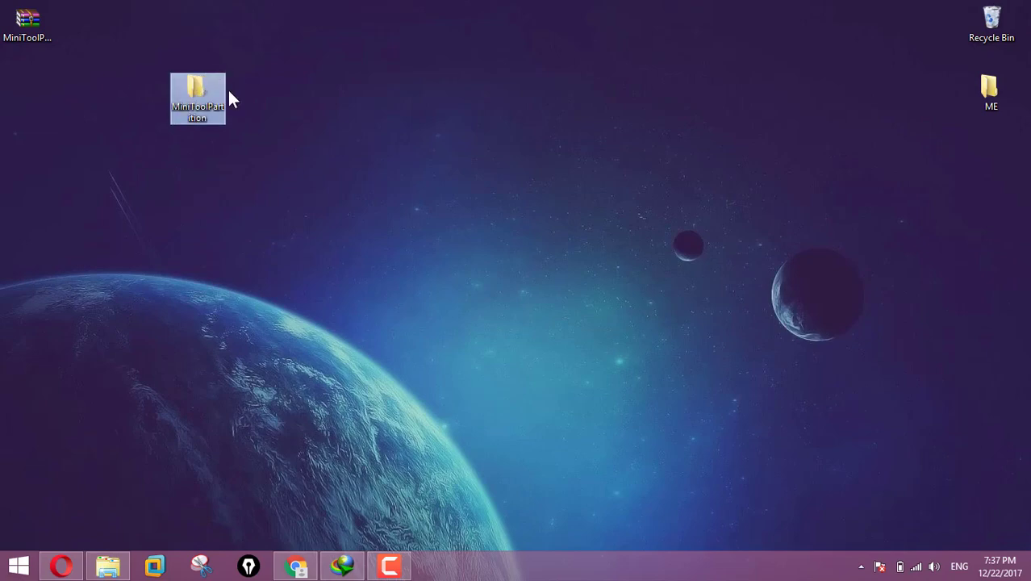
{"action": "double_click", "coordinate": [202, 86]}
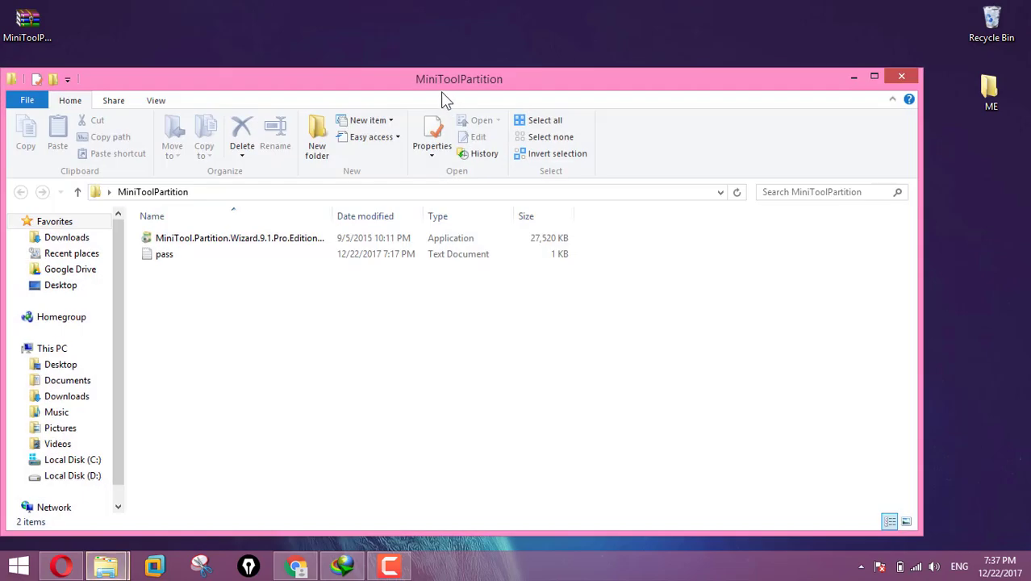
{"action": "left_click_drag", "start_coordinate": [443, 35], "coordinate": [501, 55]}
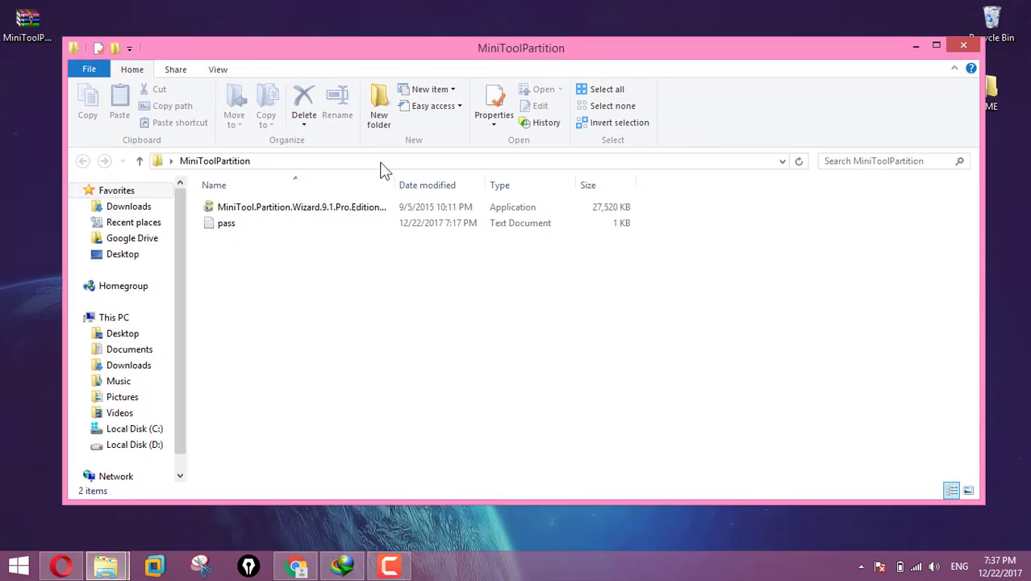
Step: View the contents of the pass text document and close it
{"action": "left_click", "coordinate": [231, 212]}
{"action": "double_click", "coordinate": [228, 224]}
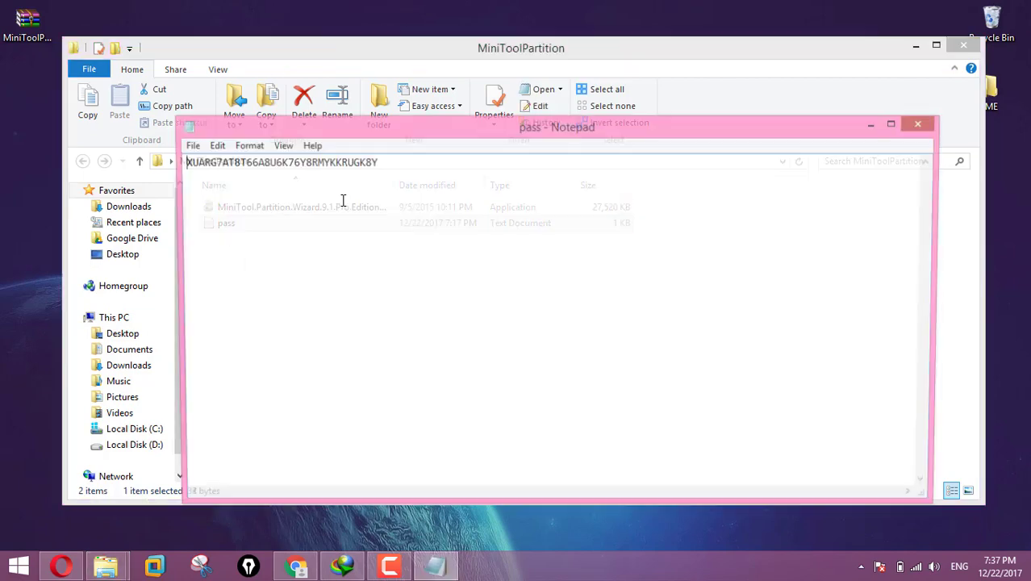
{"action": "left_click", "coordinate": [925, 125]}
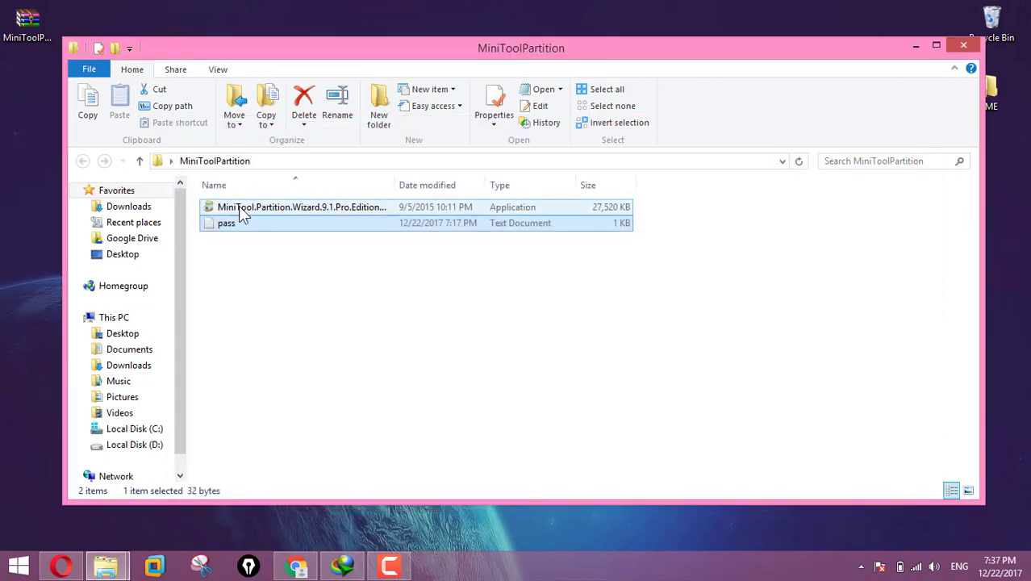
Step: Run the MiniTool Partition Wizard 9.1 Pro Edition installer and accept its license agreement
{"action": "double_click", "coordinate": [268, 209]}
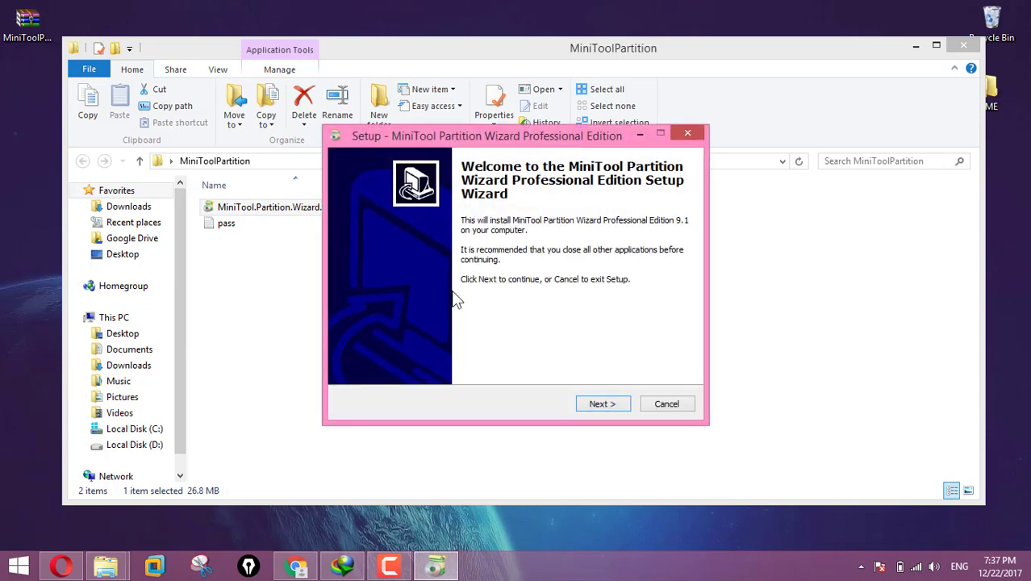
{"action": "left_click_drag", "start_coordinate": [558, 144], "coordinate": [494, 138]}
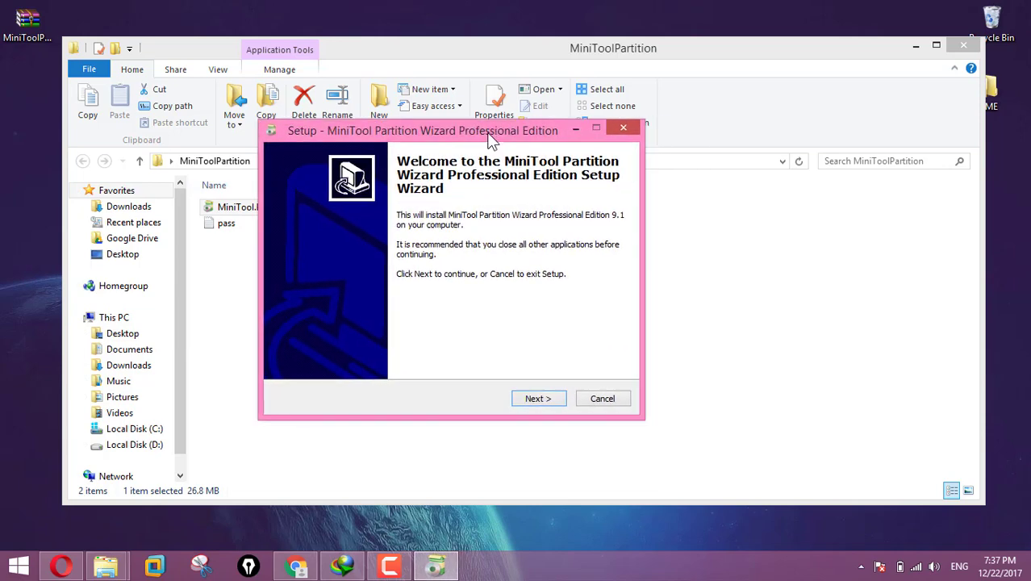
{"action": "left_click", "coordinate": [537, 401]}
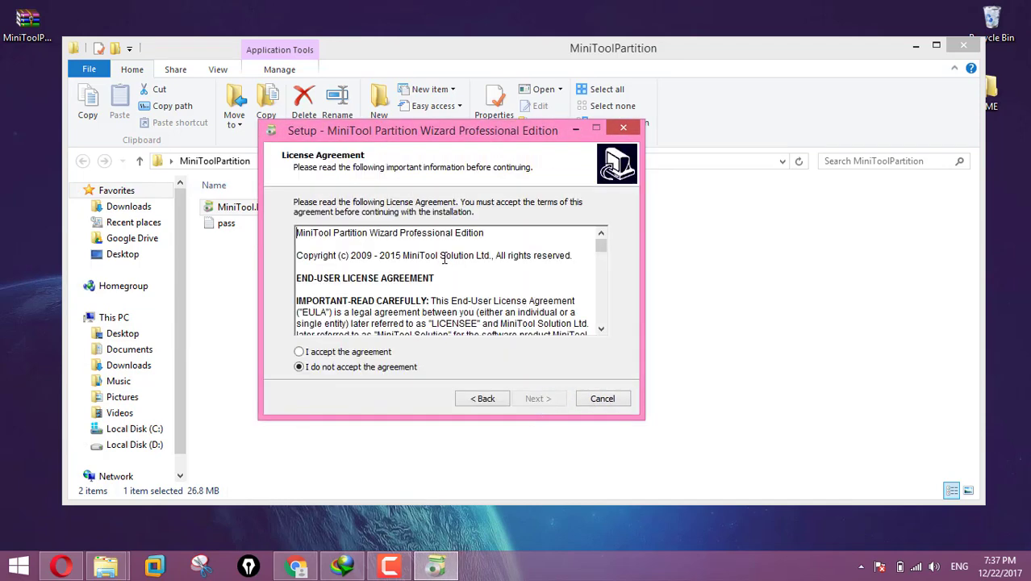
{"action": "left_click", "coordinate": [318, 354]}
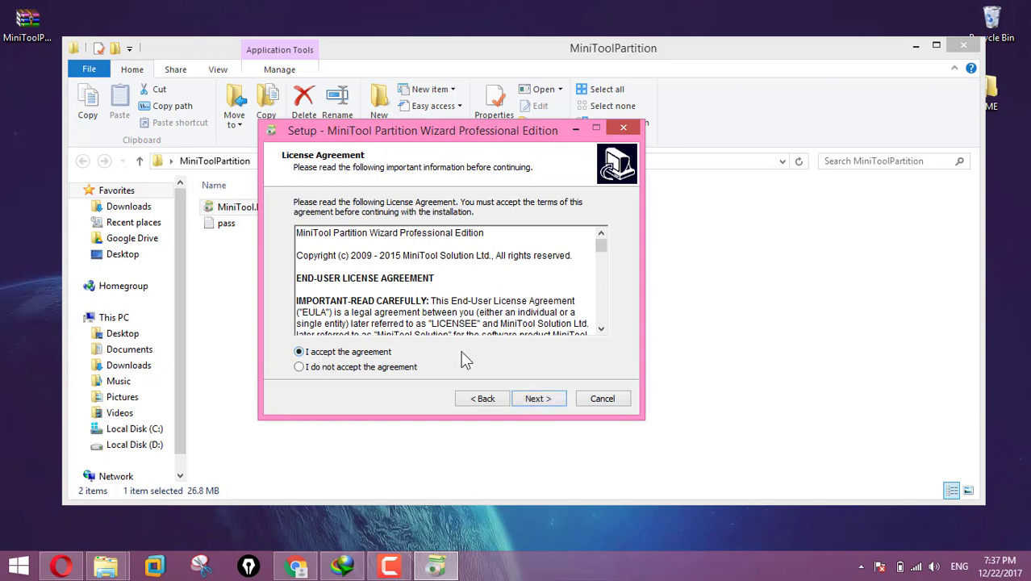
{"action": "left_click", "coordinate": [540, 400]}
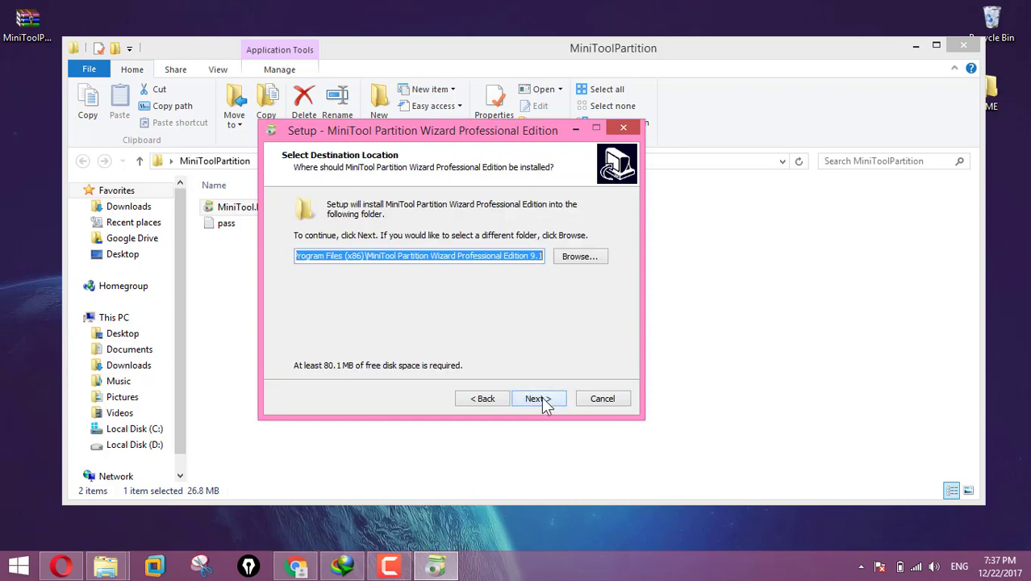
Step: Install the program with the default destination and Start Menu folders and a desktop icon
{"action": "left_click", "coordinate": [567, 262]}
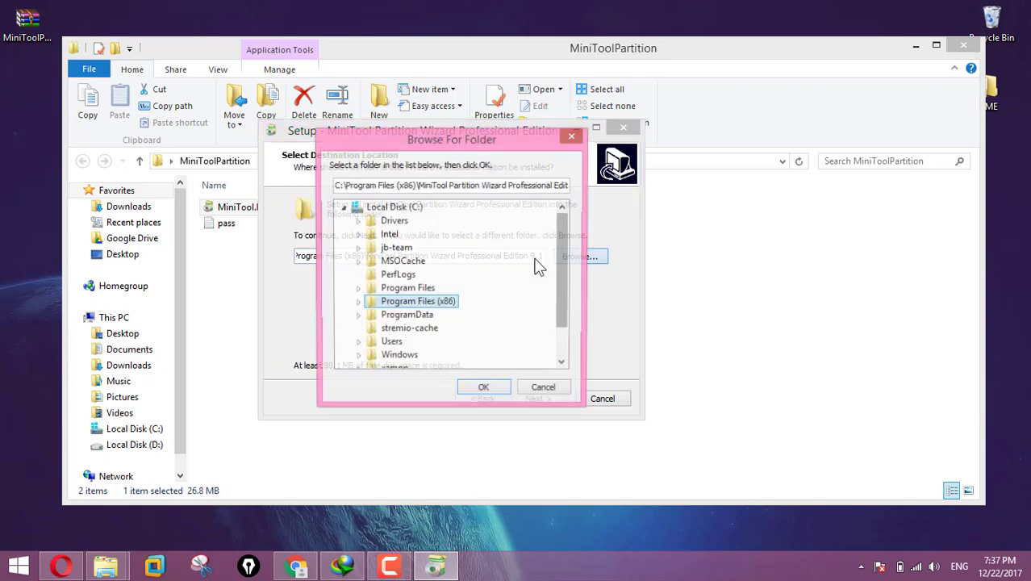
{"action": "left_click", "coordinate": [573, 135]}
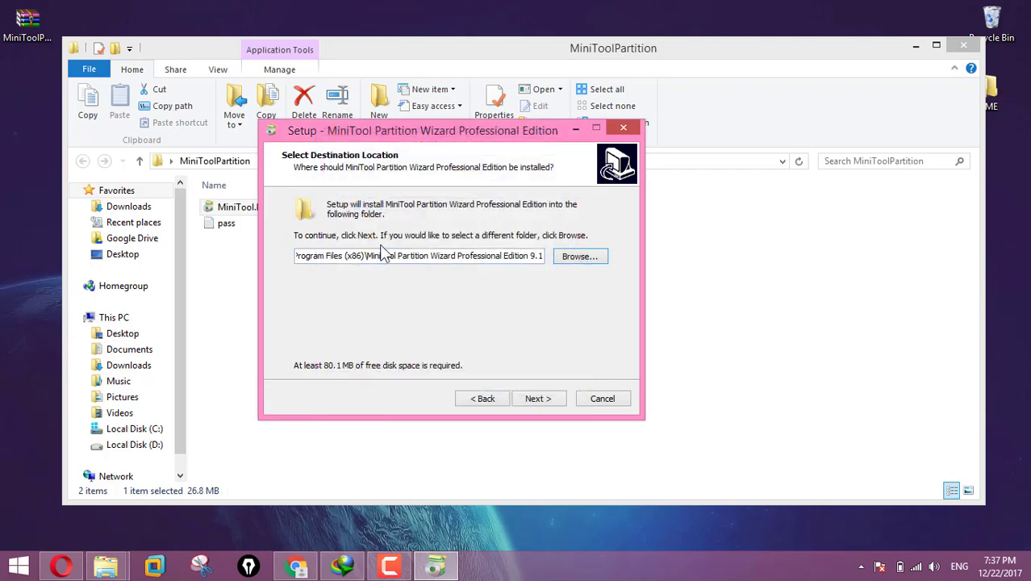
{"action": "left_click", "coordinate": [544, 400]}
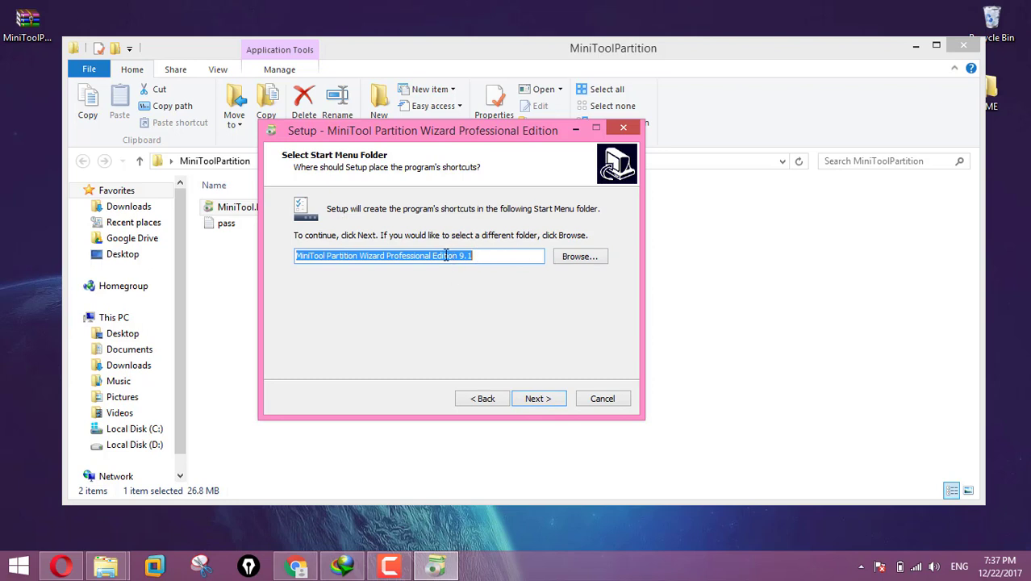
{"action": "left_click", "coordinate": [535, 398]}
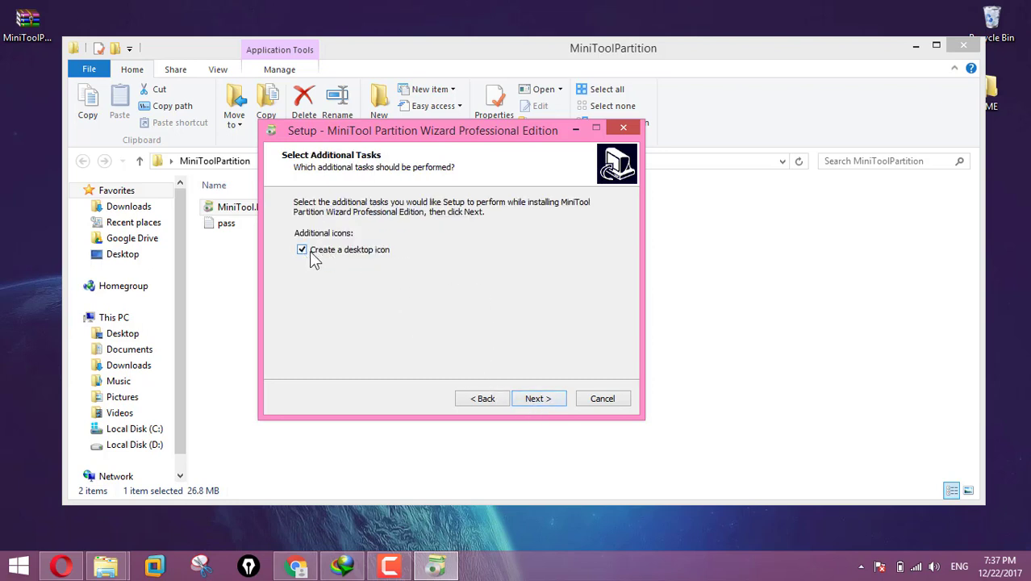
{"action": "left_click", "coordinate": [542, 398]}
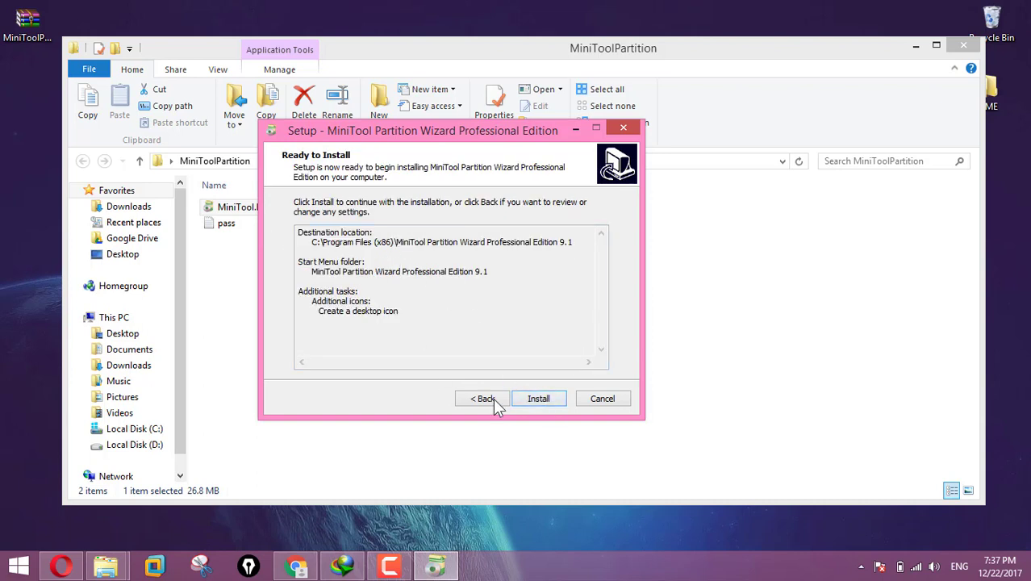
{"action": "left_click", "coordinate": [538, 399]}
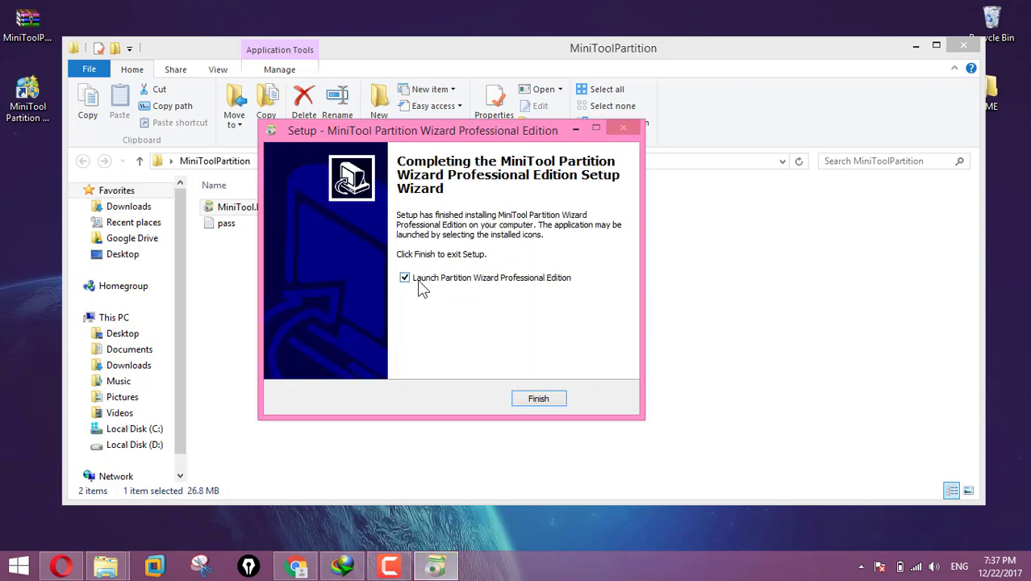
Step: Finish the setup with automatic launch turned off, and open MiniTool Partition Wizard from its desktop shortcut
{"action": "left_click", "coordinate": [406, 279]}
{"action": "left_click", "coordinate": [555, 399]}
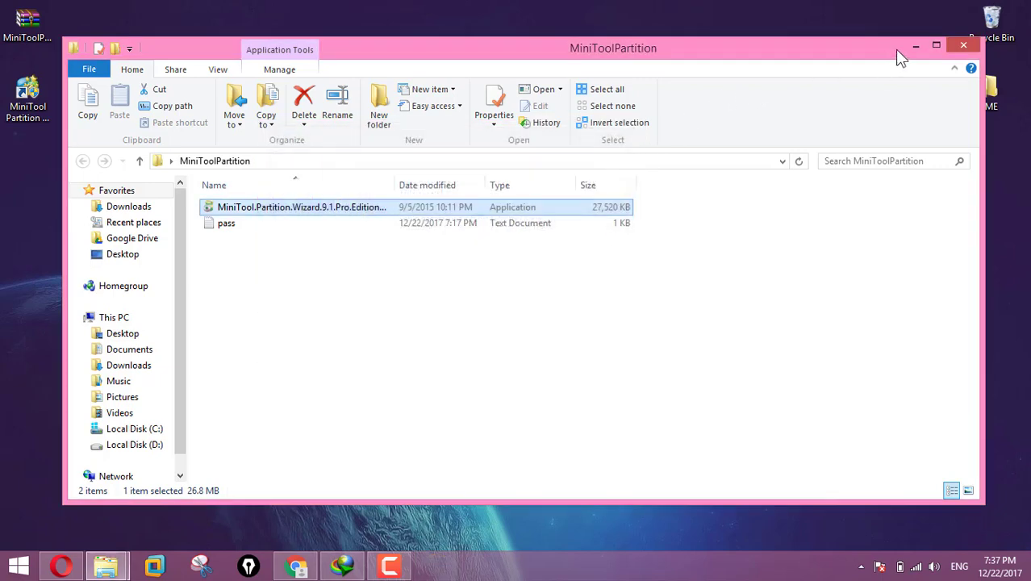
{"action": "double_click", "coordinate": [29, 101]}
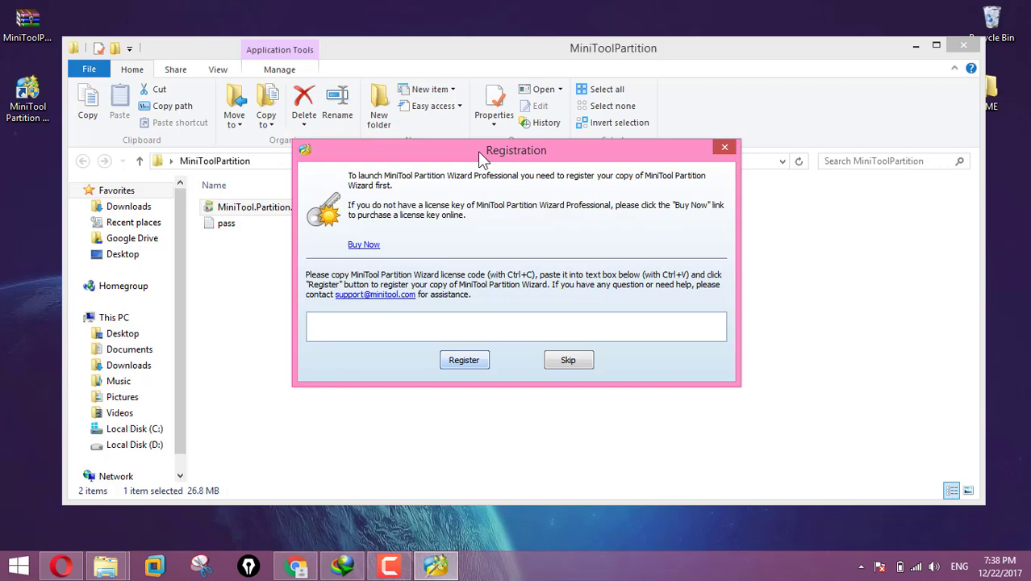
{"action": "left_click_drag", "start_coordinate": [477, 151], "coordinate": [657, 88]}
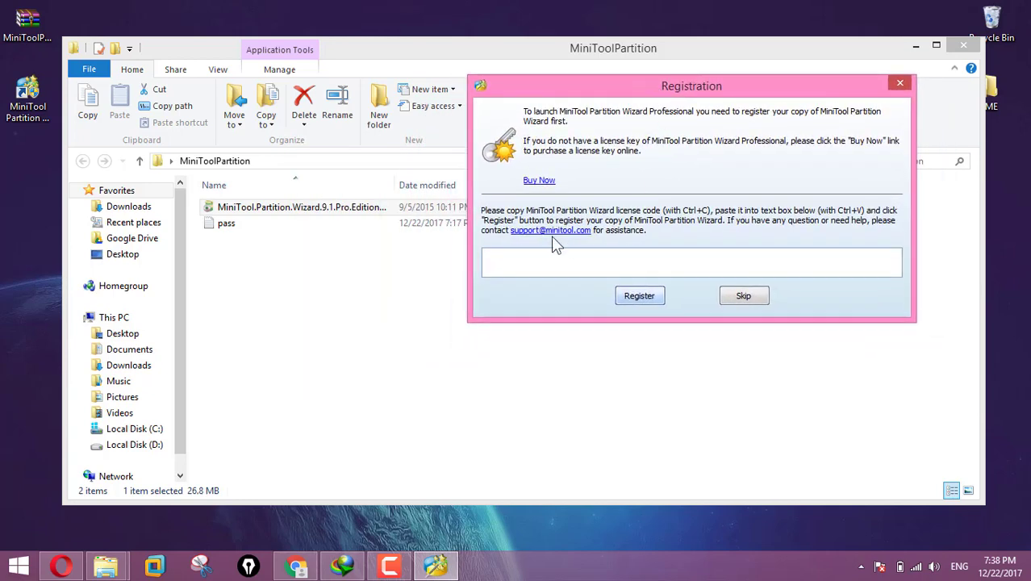
Step: Disconnect the computer from its currently connected Wi-Fi network before registering the program
{"action": "left_click", "coordinate": [543, 259]}
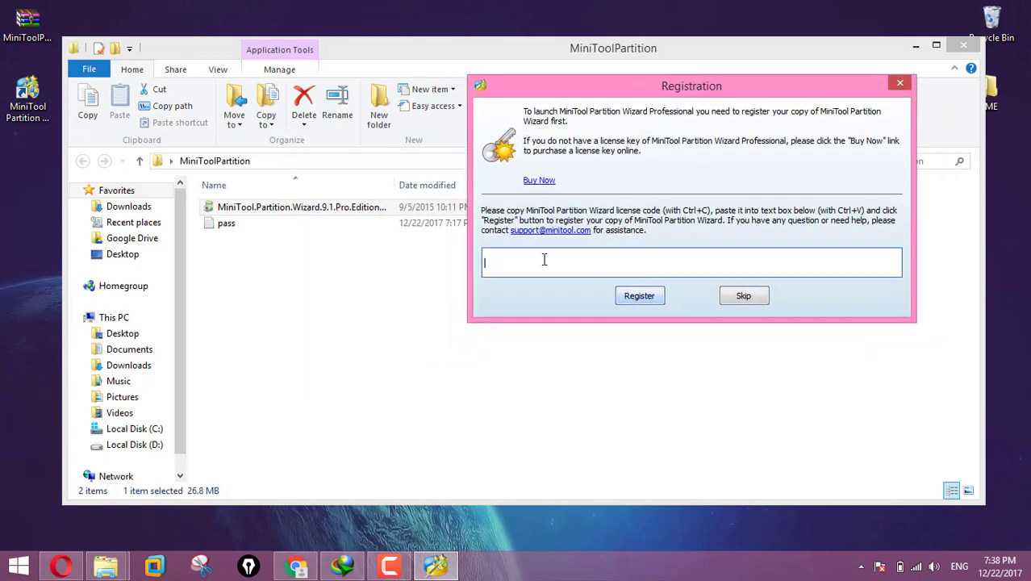
{"action": "left_click", "coordinate": [917, 566]}
{"action": "left_click", "coordinate": [879, 274]}
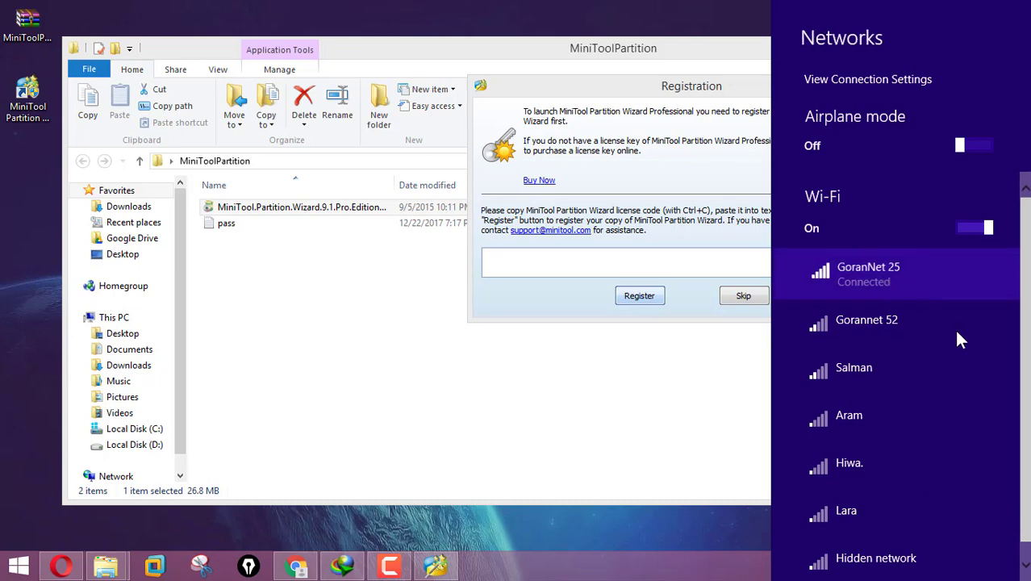
{"action": "left_click", "coordinate": [625, 375]}
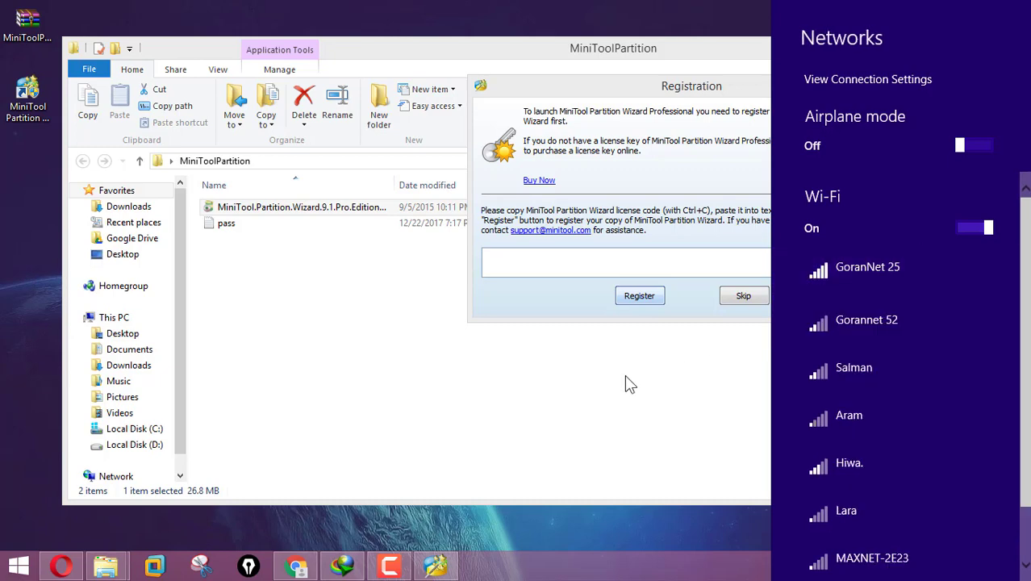
Step: Open the pass text document and copy the entire license key from it
{"action": "double_click", "coordinate": [218, 225]}
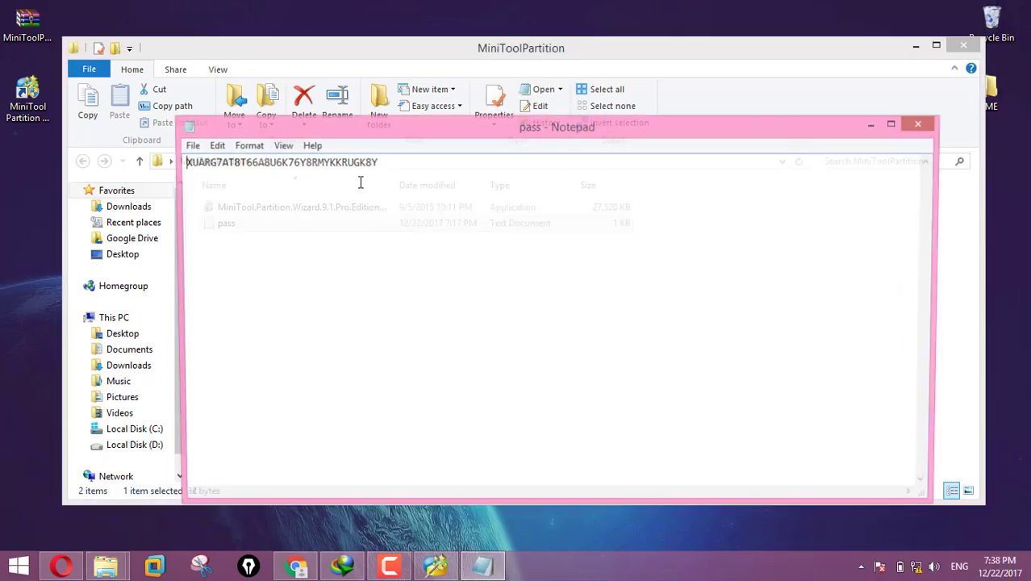
{"action": "left_click_drag", "start_coordinate": [486, 143], "coordinate": [498, 248]}
{"action": "left_click_drag", "start_coordinate": [398, 270], "coordinate": [203, 270]}
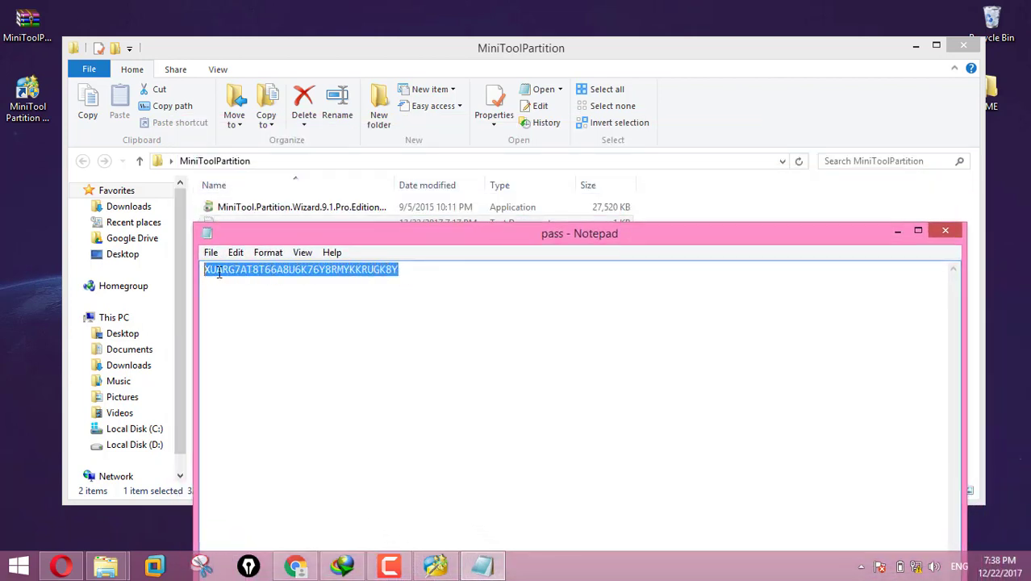
{"action": "right_click", "coordinate": [271, 272]}
{"action": "left_click", "coordinate": [274, 319]}
Step: Return to the MiniTool Partition Wizard Registration dialog, paste the license key, register the program and dismiss the thank-you message
{"action": "left_click", "coordinate": [456, 50]}
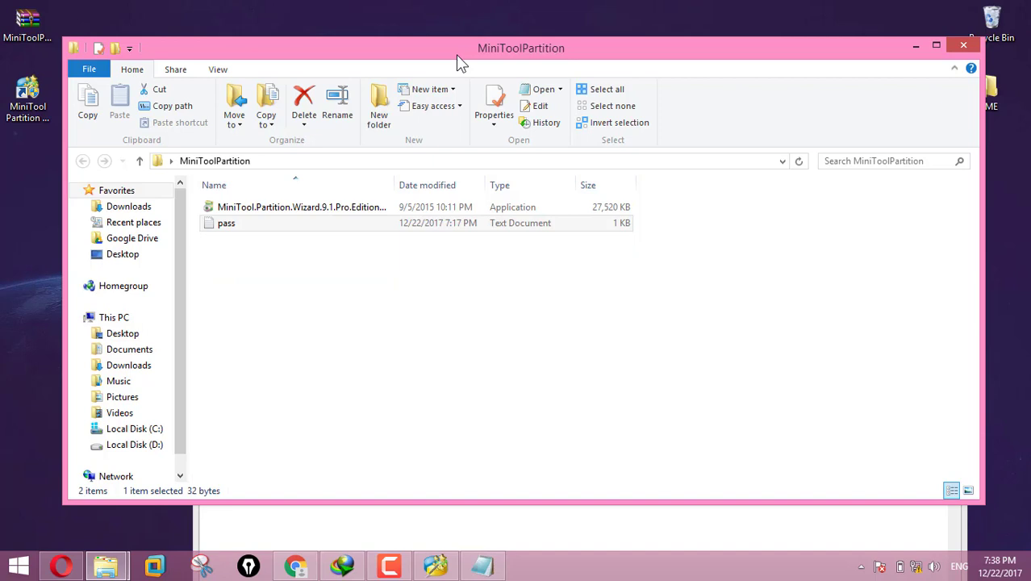
{"action": "left_click", "coordinate": [445, 568]}
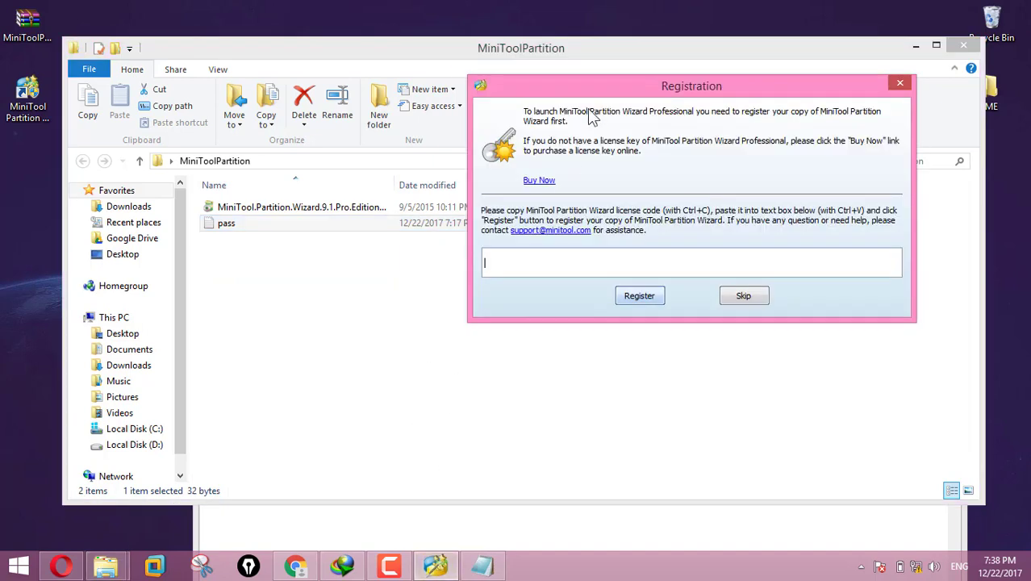
{"action": "left_click_drag", "start_coordinate": [529, 94], "coordinate": [388, 108]}
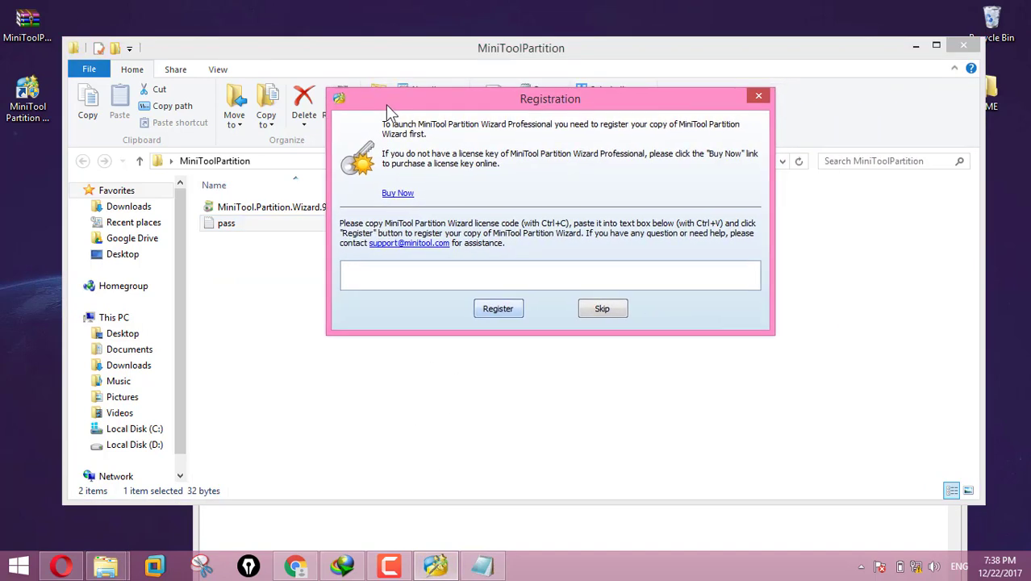
{"action": "right_click", "coordinate": [397, 284]}
{"action": "left_click", "coordinate": [429, 382]}
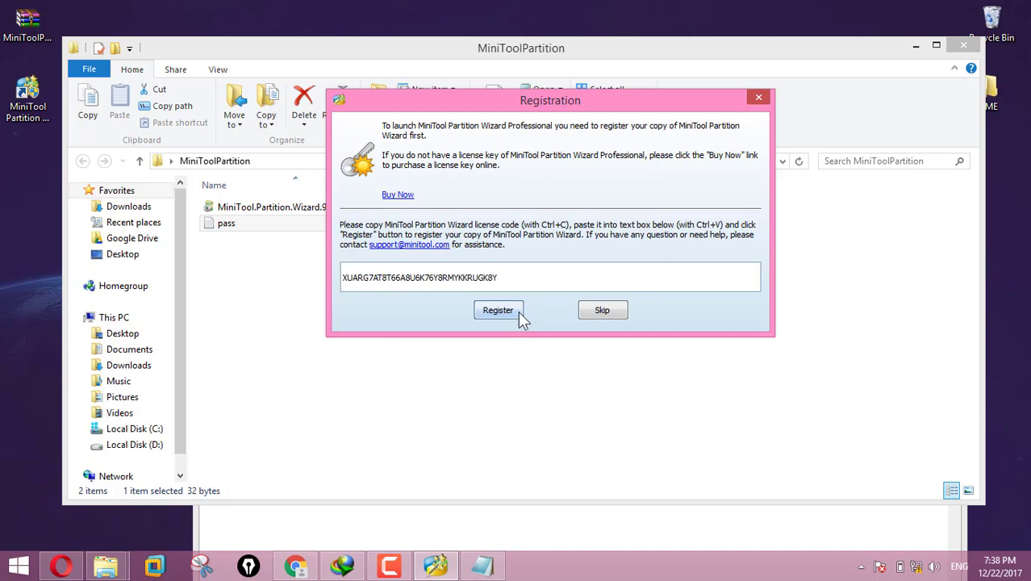
{"action": "left_click", "coordinate": [498, 311]}
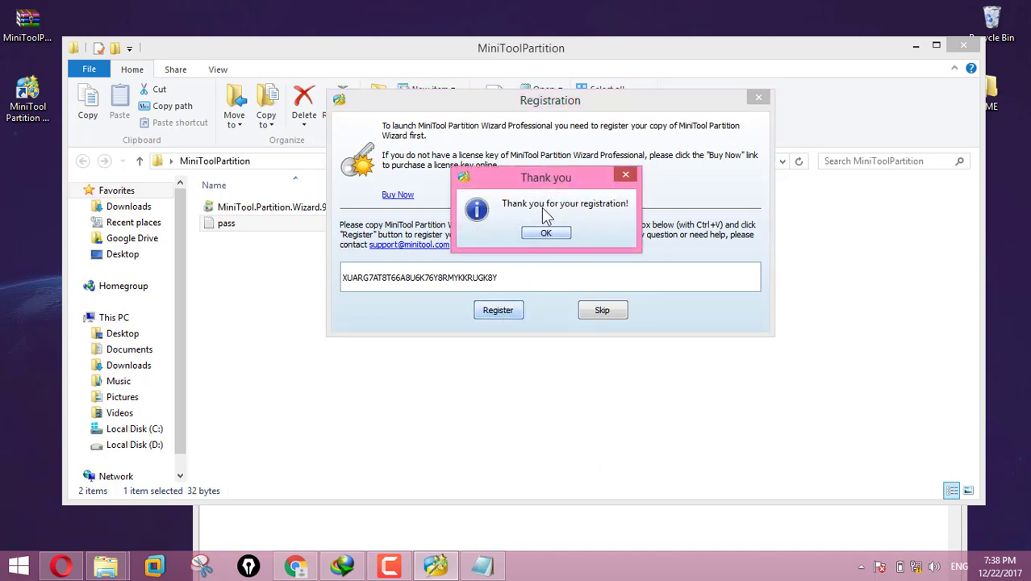
{"action": "left_click", "coordinate": [547, 233]}
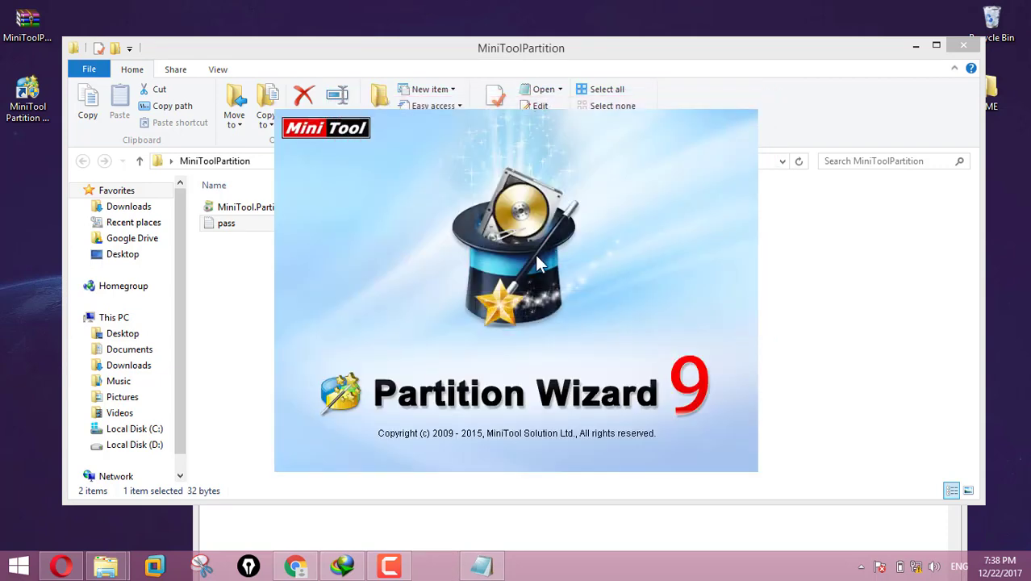